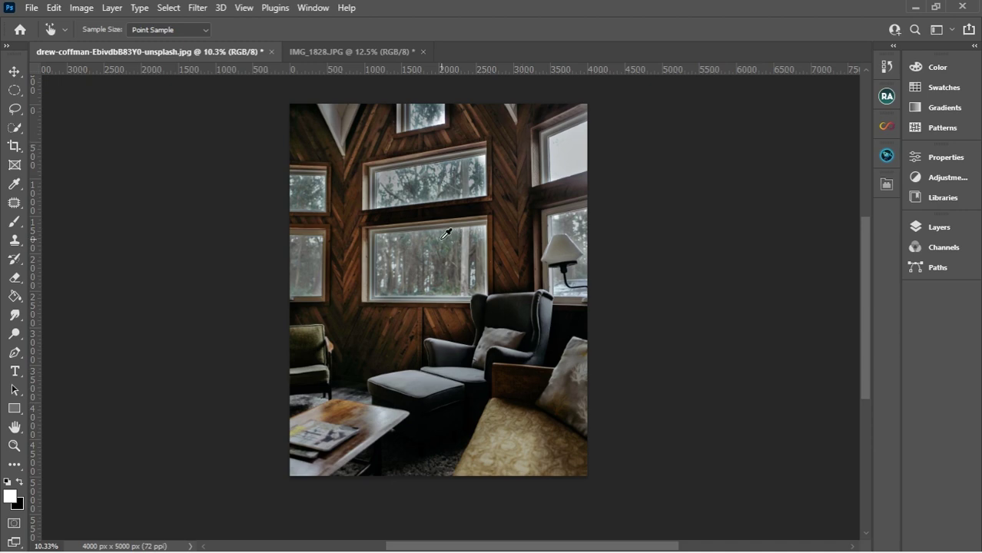
Step: Desaturate the whole room photo from the Image menu, then undo to restore colour
scroll(339, 204, up, 3)
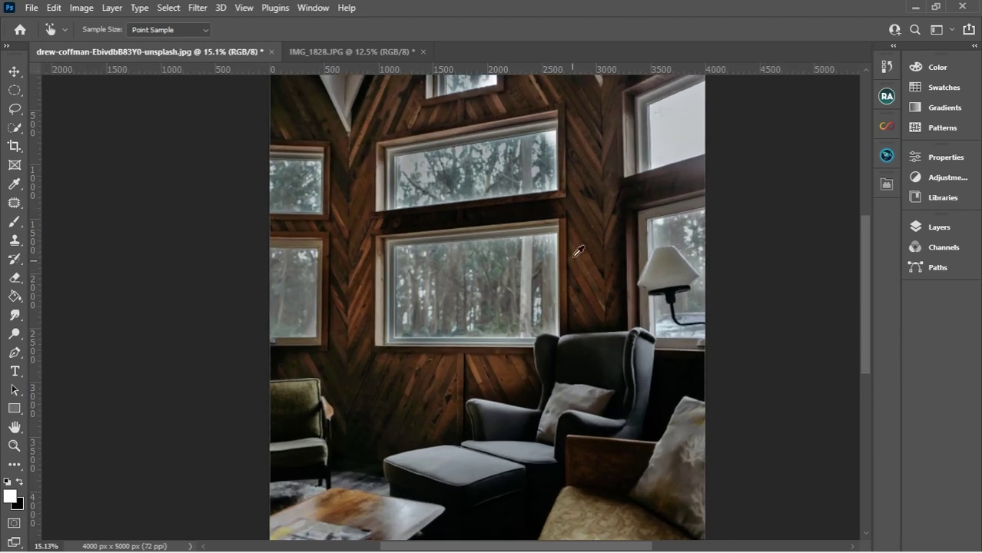
drag(458, 340, 435, 237)
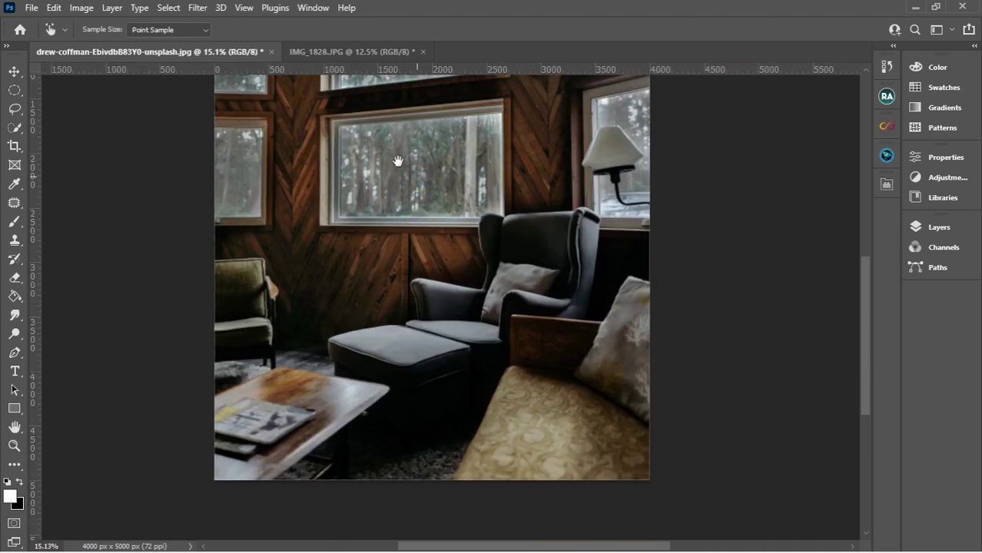
drag(397, 160, 408, 235)
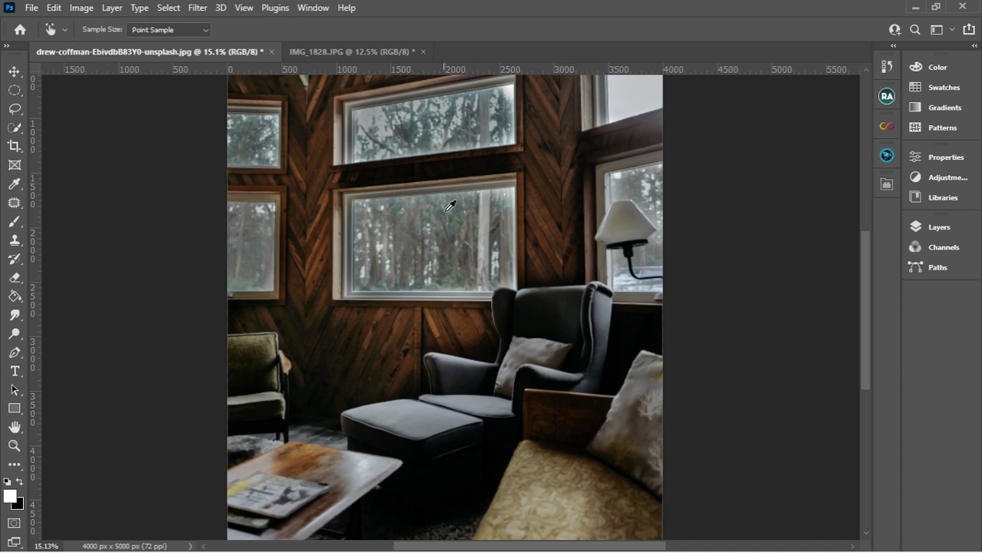
scroll(449, 206, down, 1)
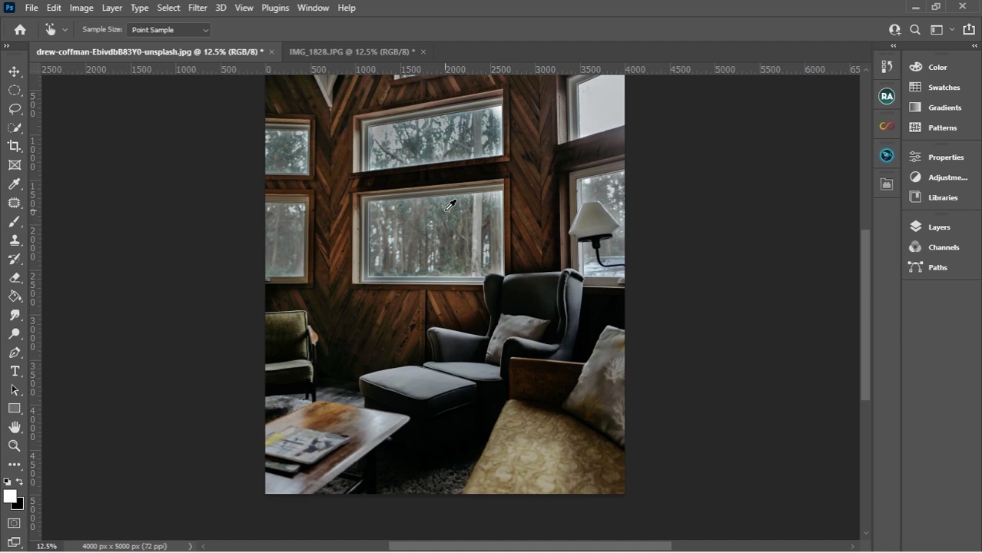
scroll(450, 204, up, 1)
click(81, 8)
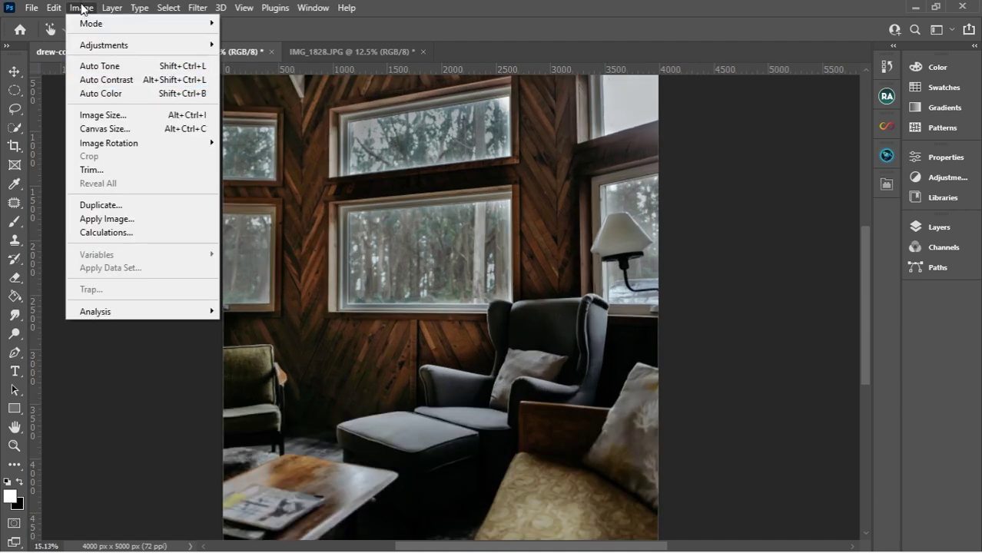
mouse_move(119, 46)
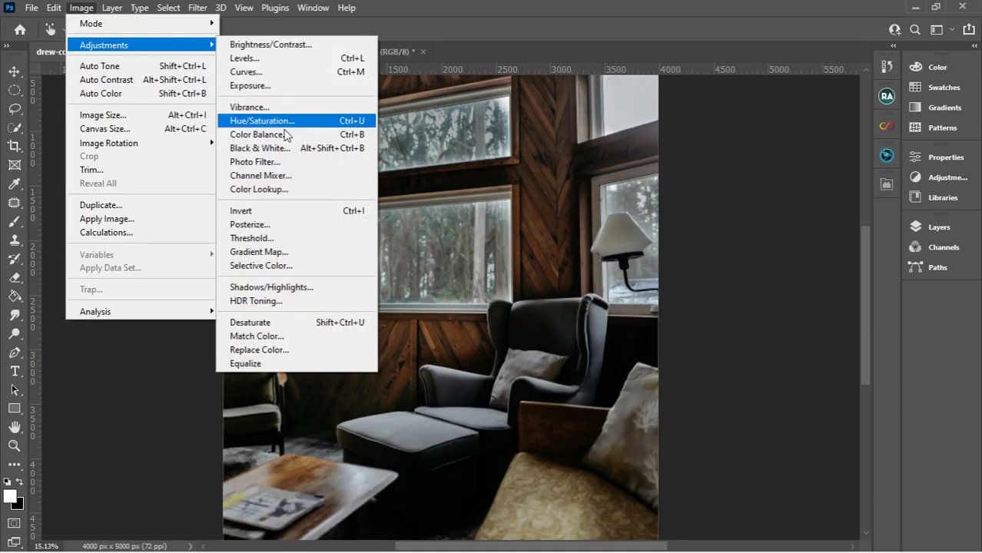
click(276, 325)
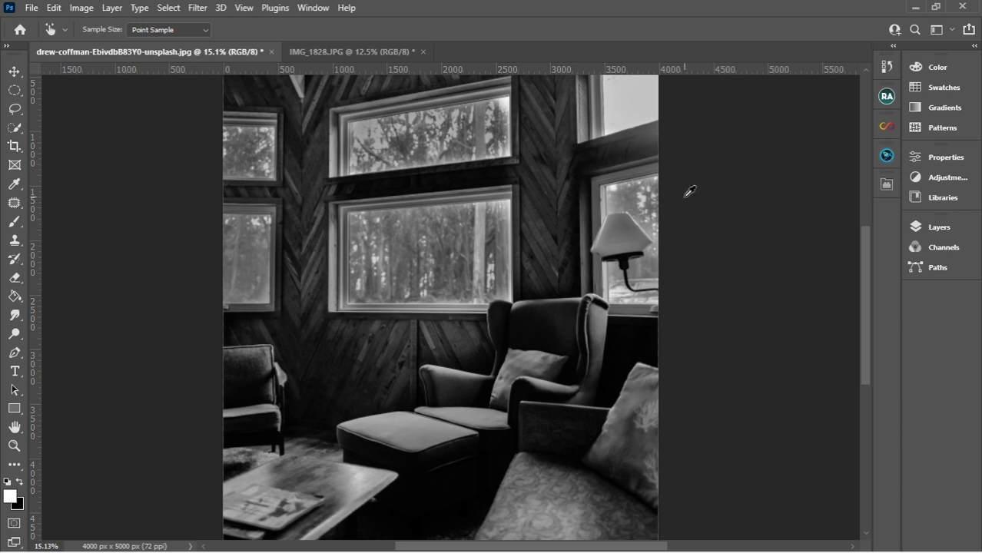
key(ctrl+z)
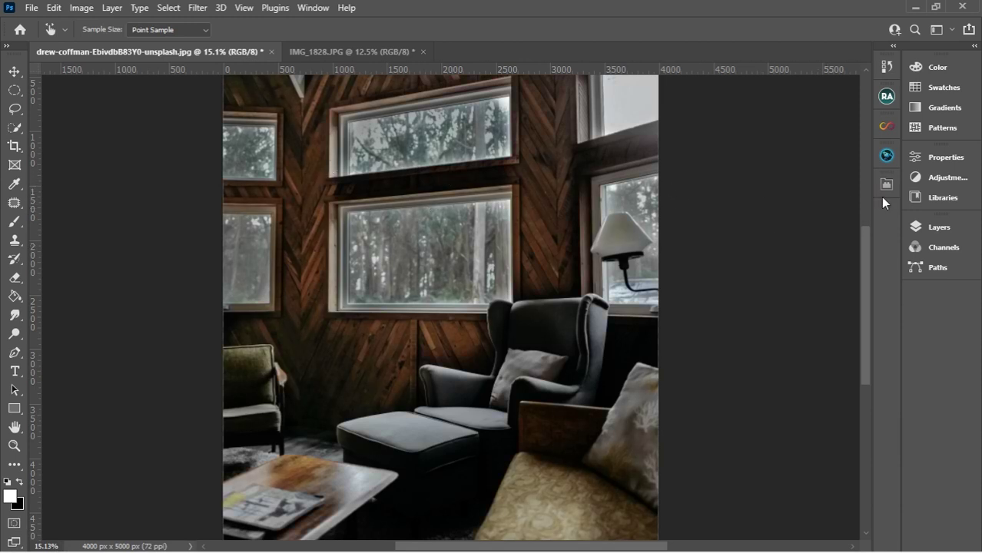
Step: Add a Black & White adjustment layer and drag its Reds to -95, darkening the walls
click(934, 227)
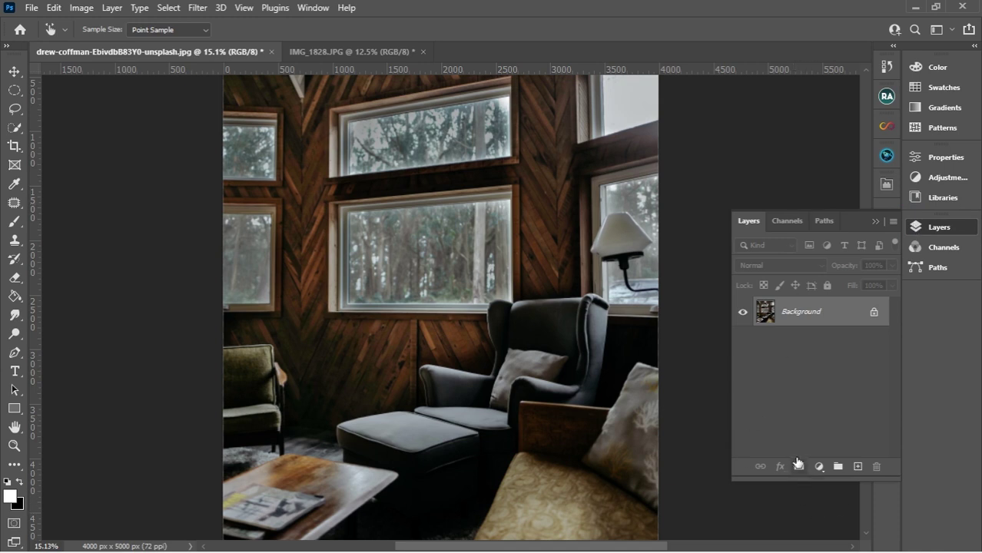
click(819, 468)
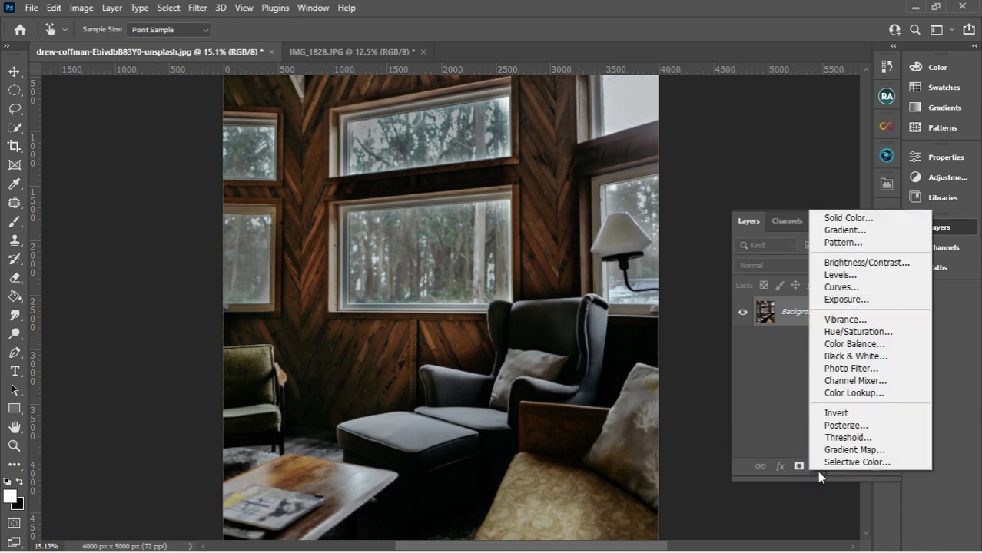
click(852, 355)
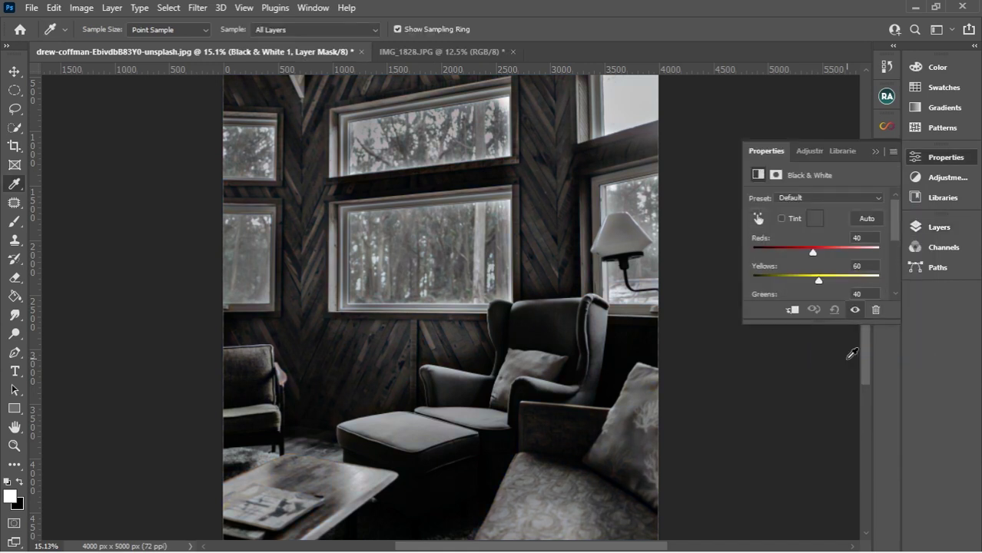
drag(820, 323, 789, 495)
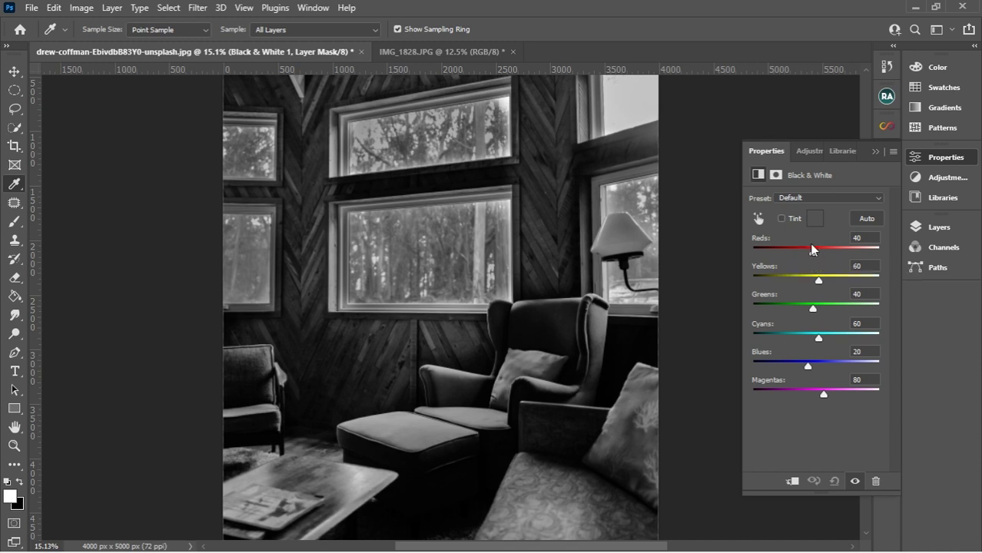
drag(807, 252, 780, 242)
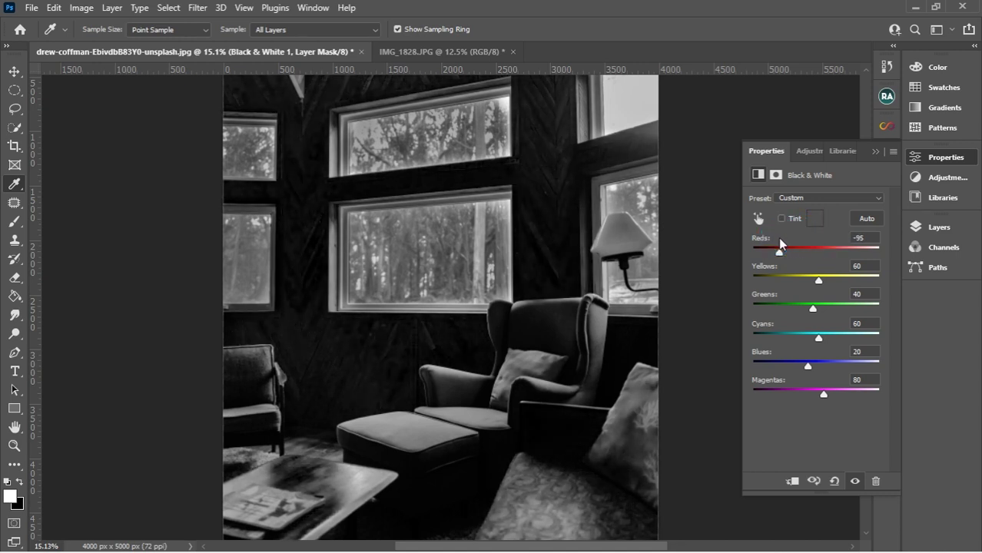
Step: Look through the Black & White presets and the Image menu without changing anything
click(802, 204)
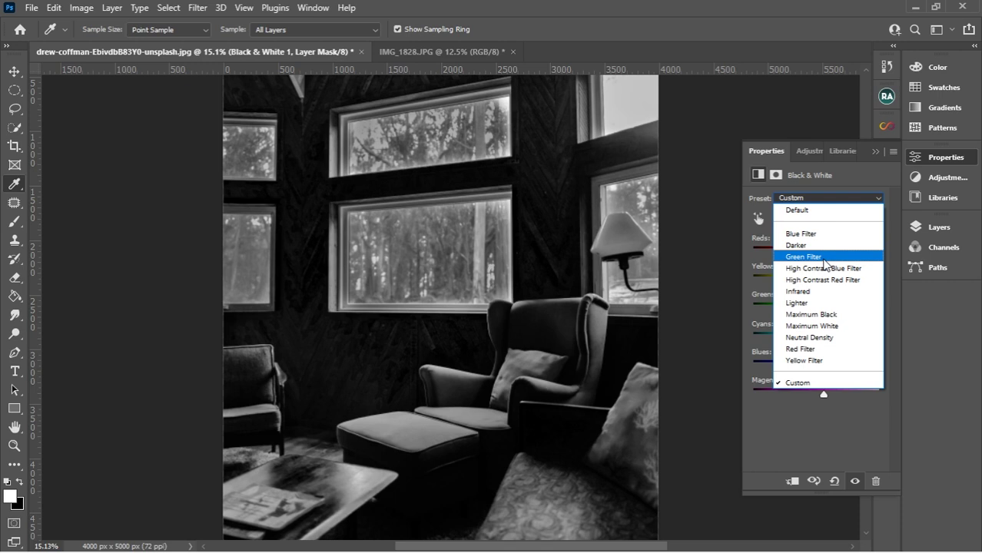
click(857, 183)
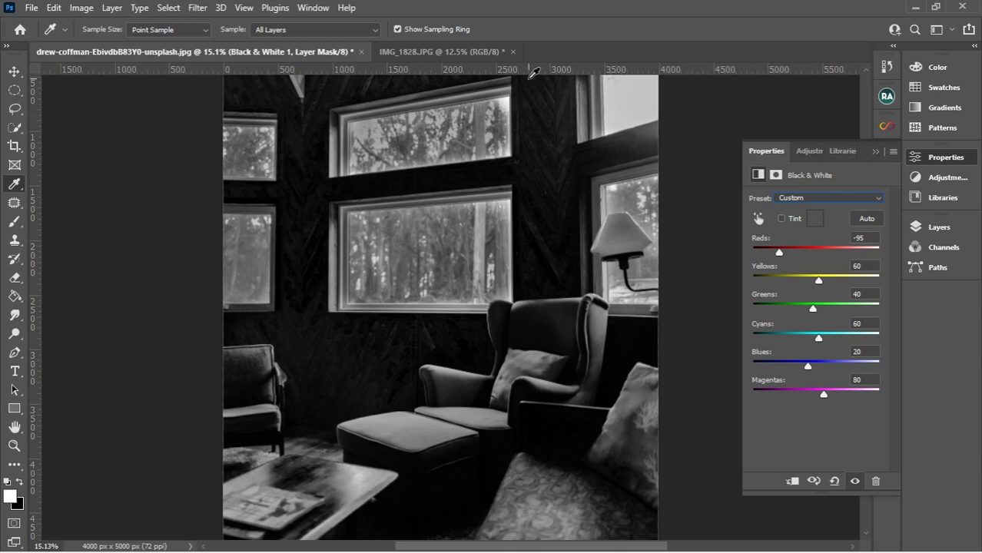
click(81, 7)
key(Escape)
Step: Delete the Black & White 1 adjustment layer from the Layers panel
click(874, 153)
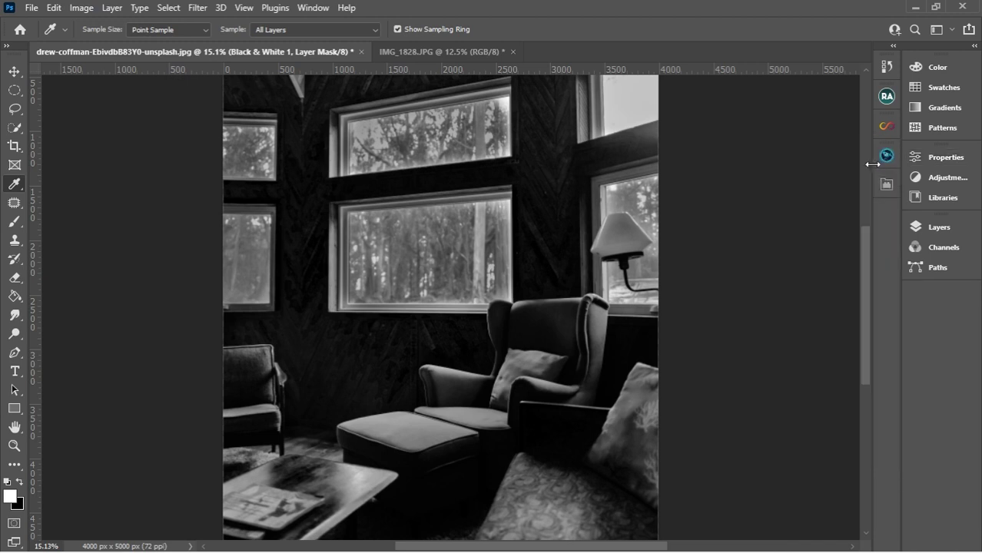
click(919, 222)
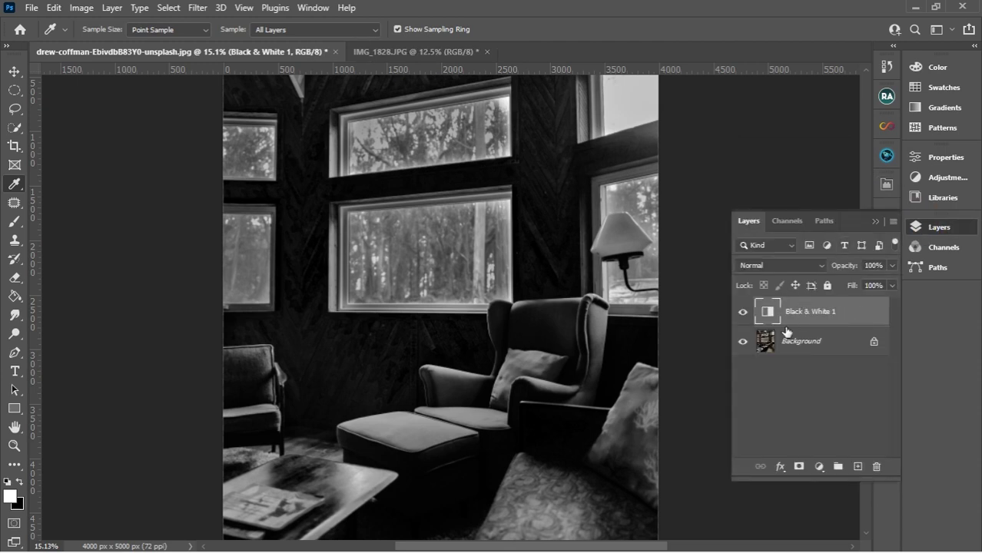
key(Delete)
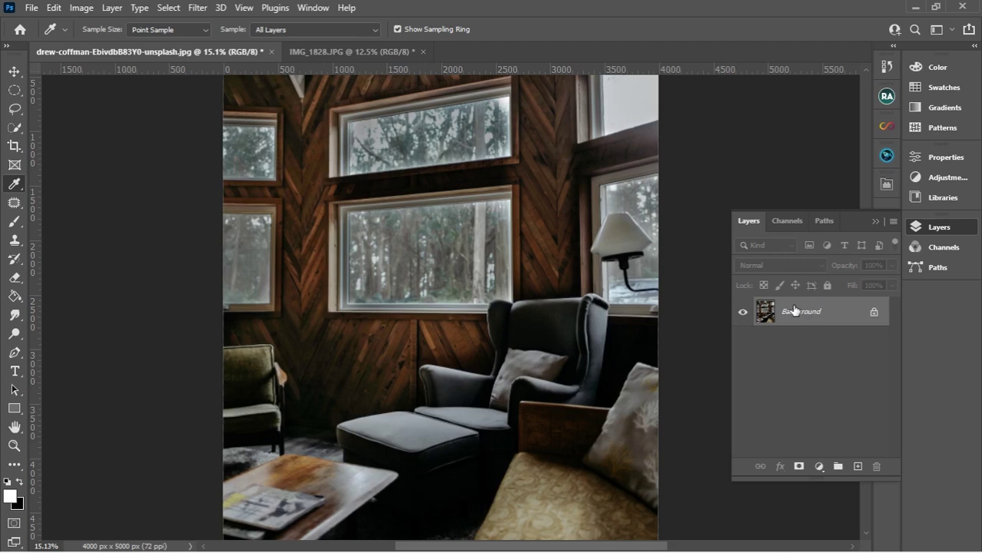
Step: Choose Image > Adjustments > Black & White to preview the photo in greyscale
click(82, 9)
mouse_move(127, 51)
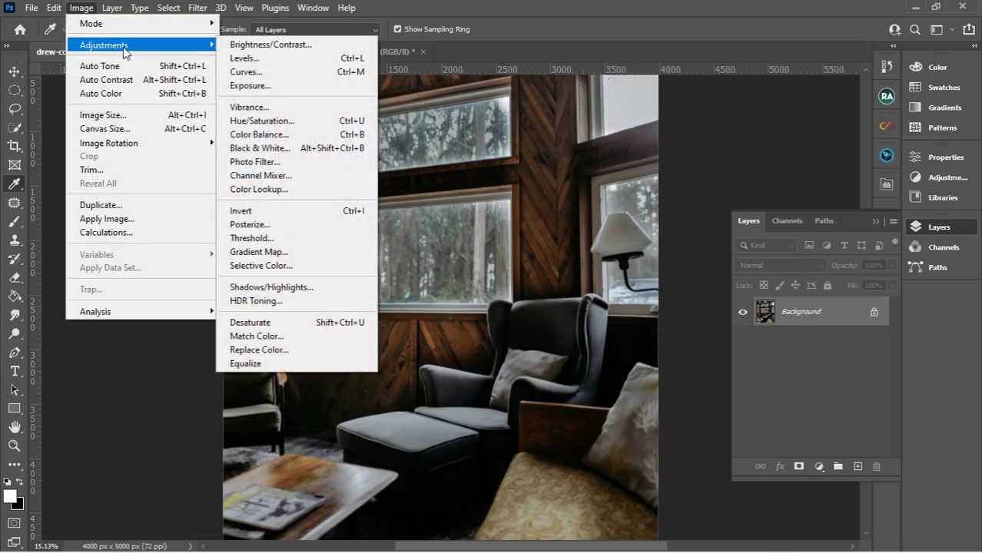
click(284, 148)
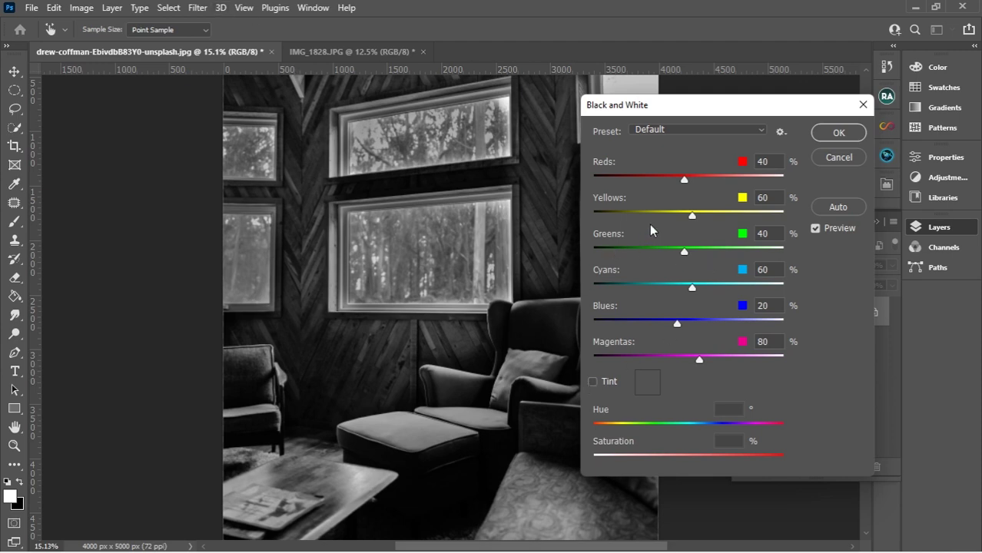
Step: Drag Yellows to -200, then up to 300, then back down to 36
drag(690, 215, 456, 202)
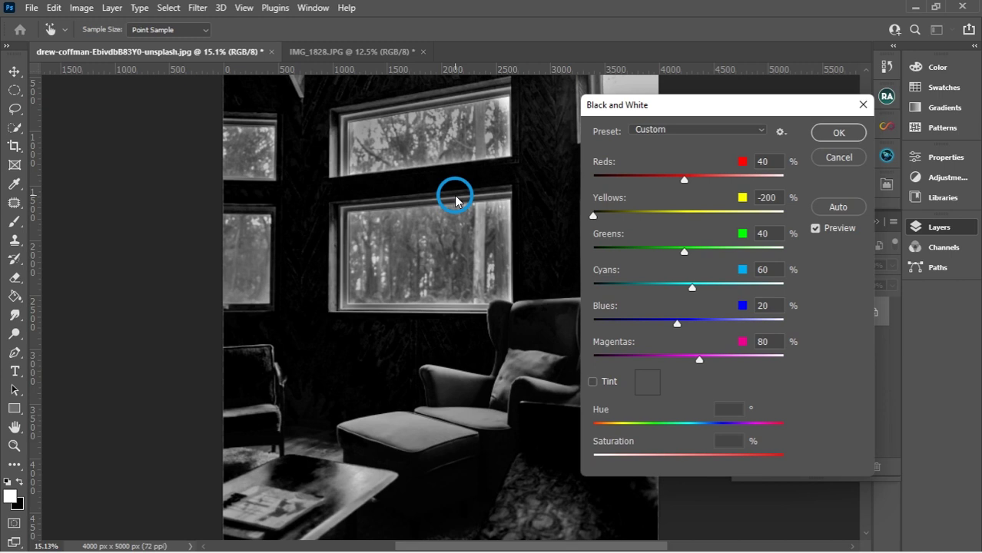
drag(455, 201, 842, 245)
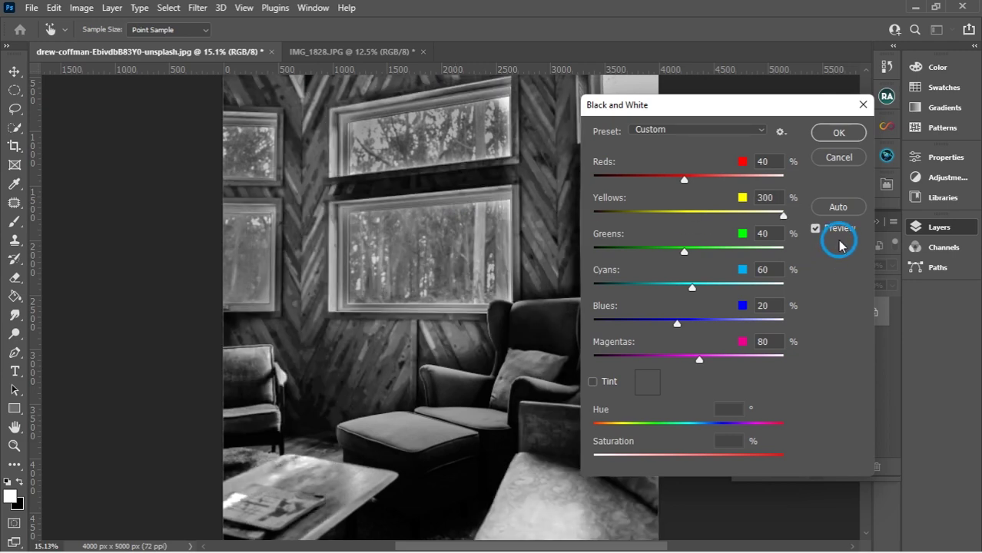
drag(783, 215, 682, 216)
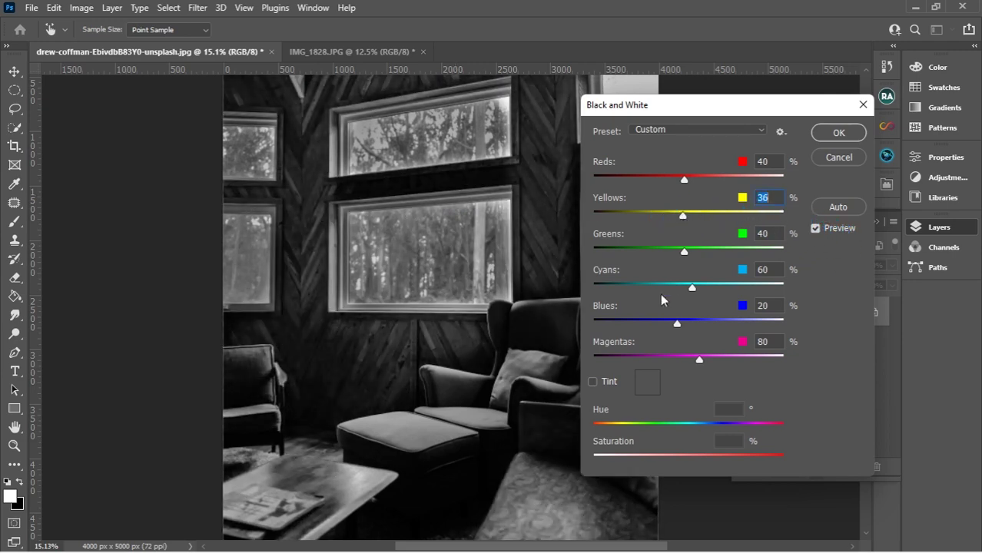
Step: Add a sepia tint, try hues 22, 26 and green, then drop tint saturation to 0
click(592, 381)
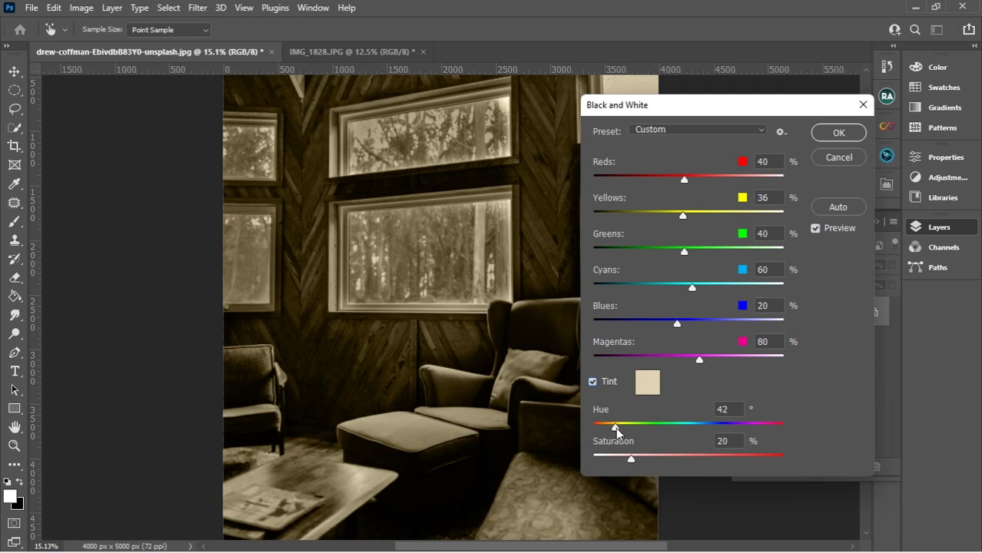
mouse_move(615, 427)
mouse_down()
mouse_move(679, 415)
mouse_move(605, 420)
mouse_up()
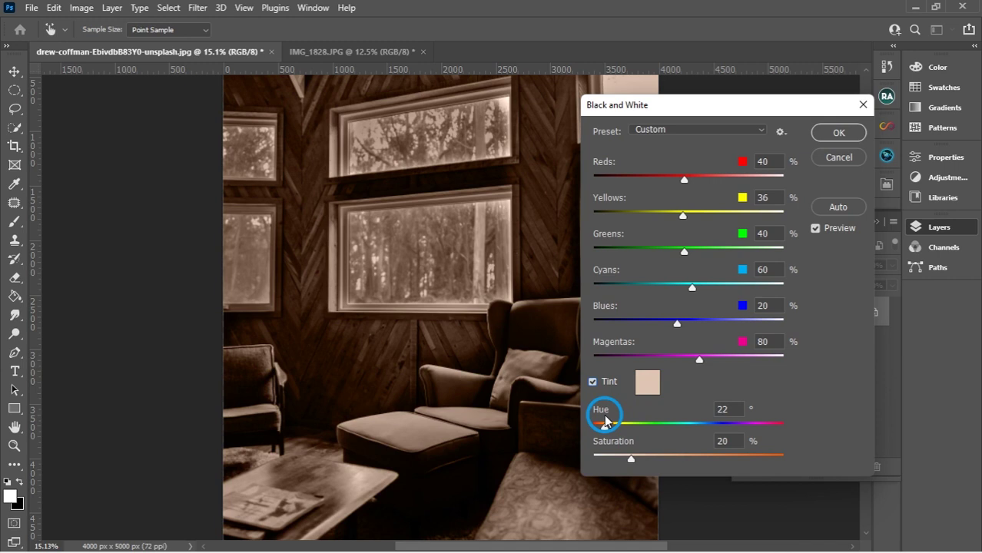
drag(605, 420, 623, 426)
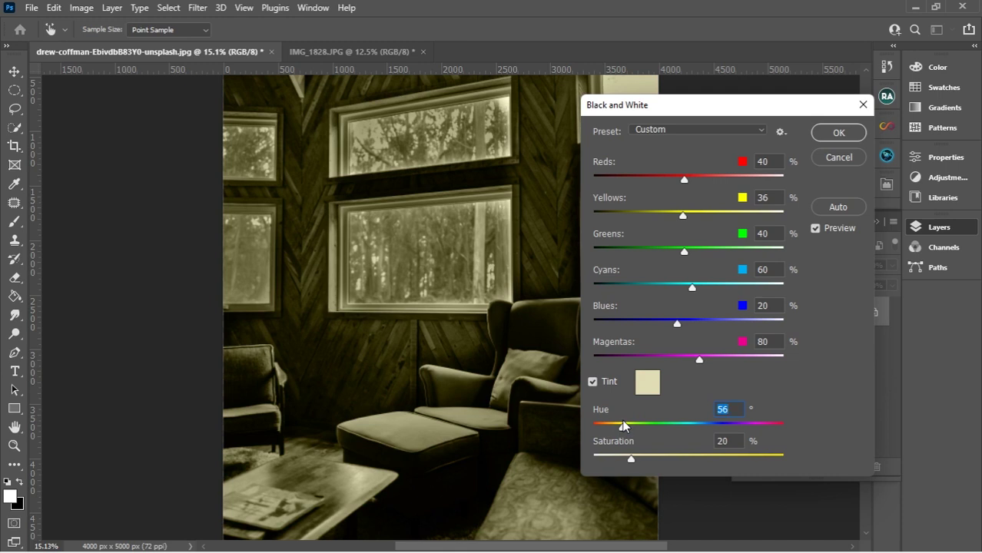
mouse_move(624, 426)
mouse_down()
mouse_move(686, 427)
mouse_move(728, 414)
mouse_move(625, 424)
mouse_up()
drag(629, 458, 578, 445)
drag(578, 446, 799, 393)
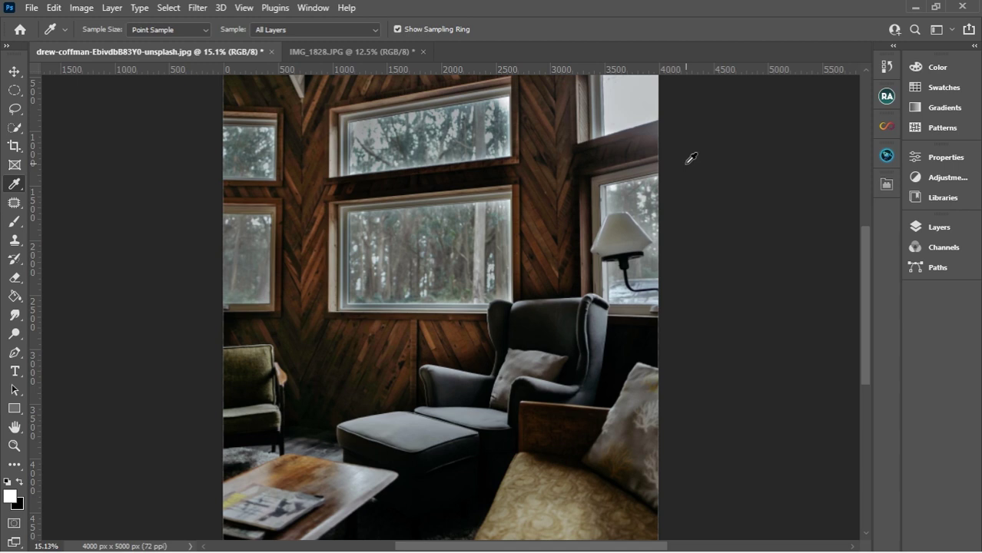
Step: Open the Layers panel and switch to the Channels tab
click(928, 230)
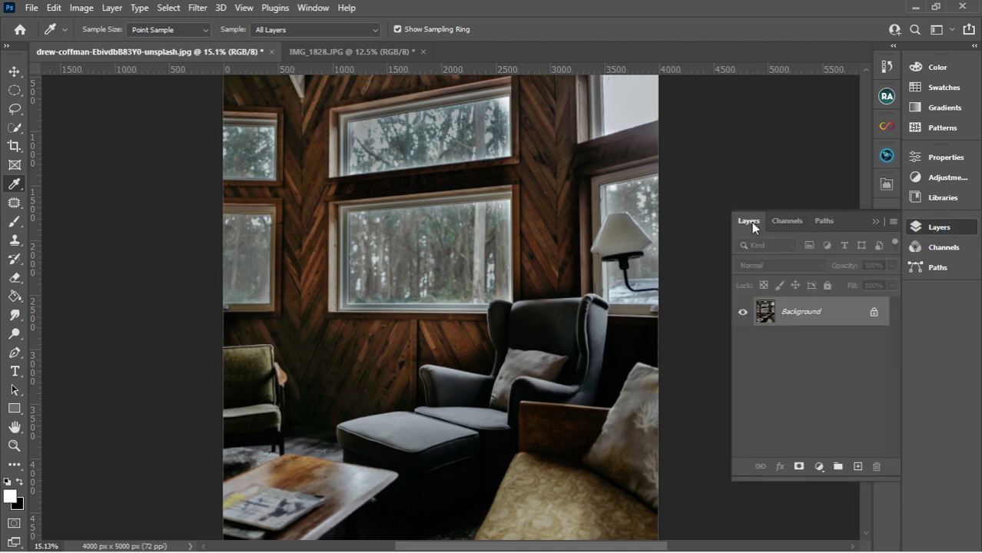
click(751, 222)
click(933, 227)
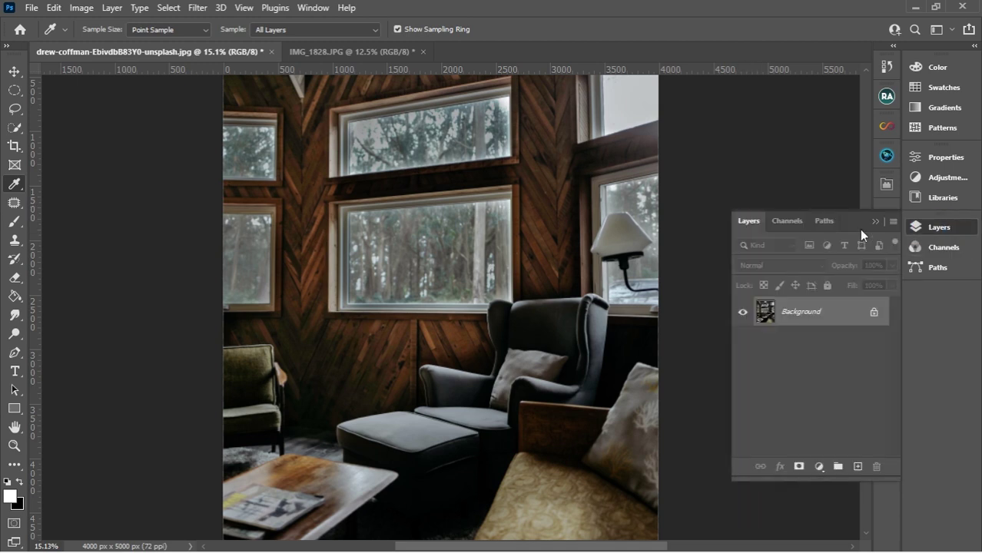
click(783, 221)
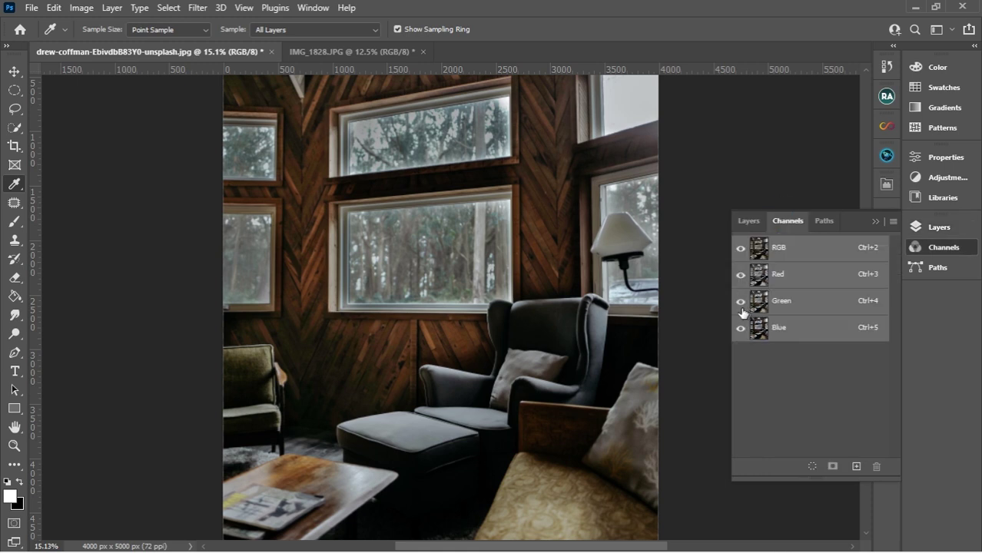
Step: Preview the Green, Red and Blue channels individually, then return to the RGB composite
click(795, 301)
click(781, 277)
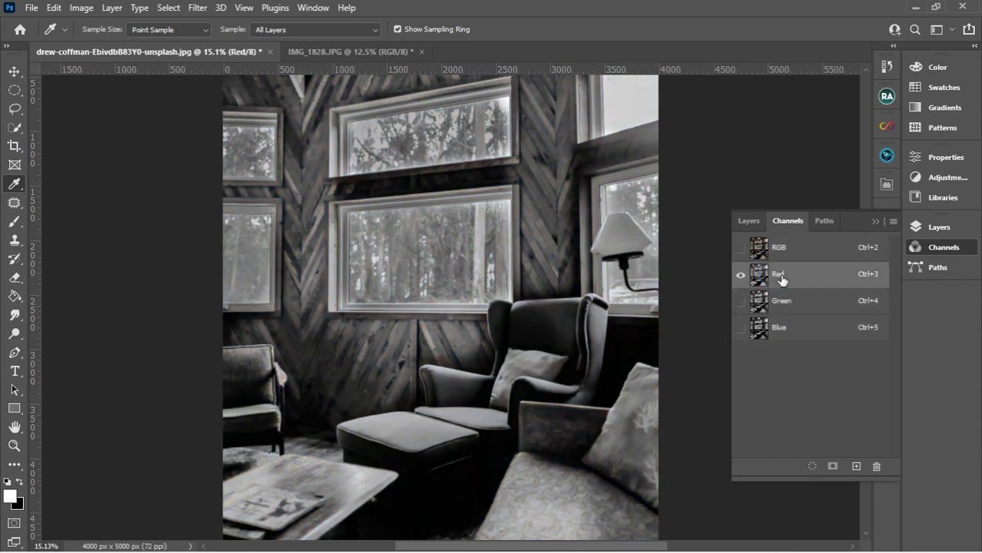
click(794, 338)
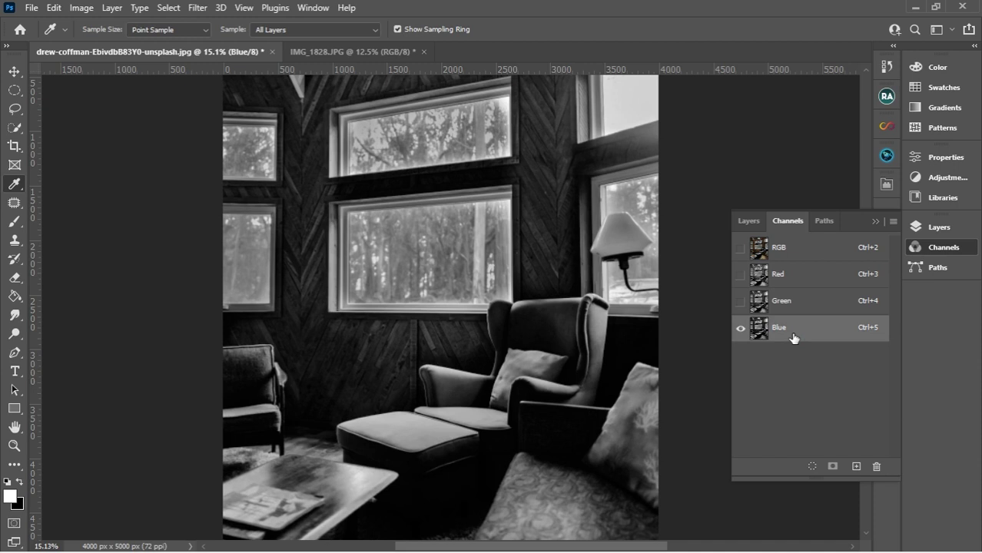
click(783, 257)
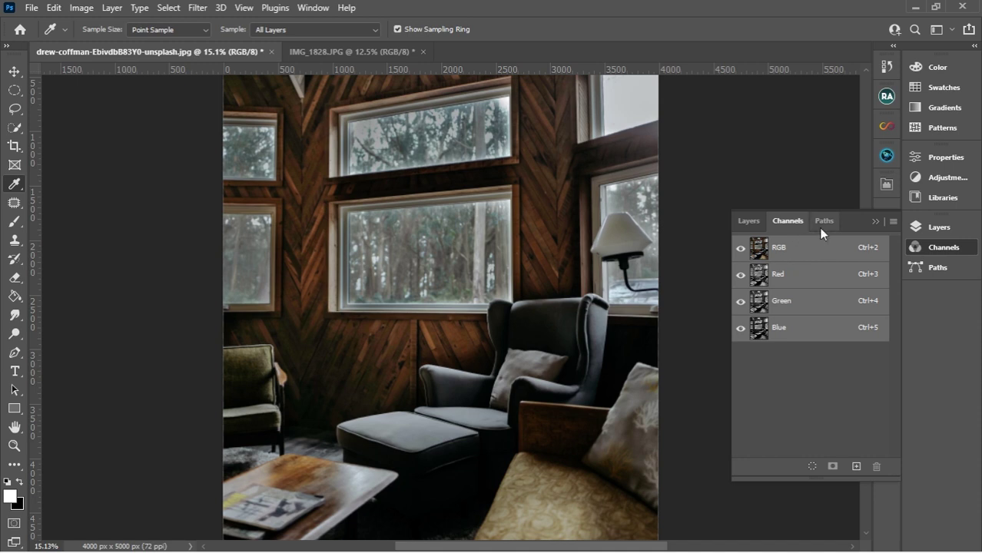
Step: Collapse the channels panel and choose Image > Mode > Grayscale
click(871, 221)
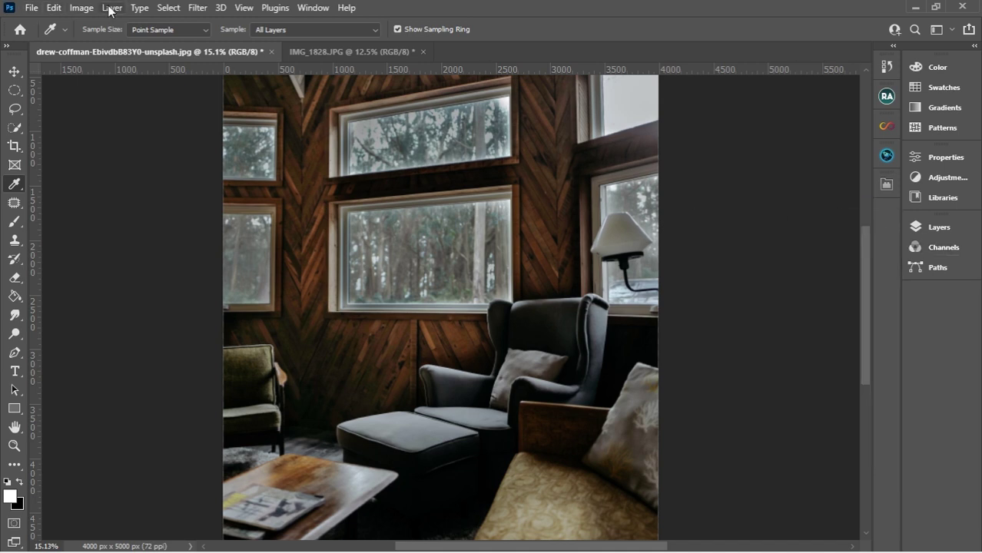
click(80, 8)
mouse_move(115, 24)
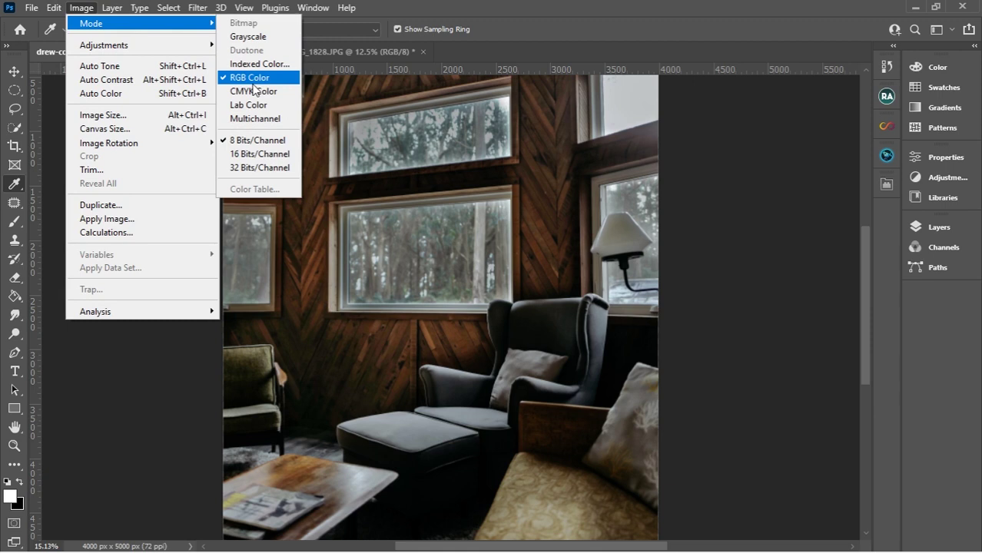
click(257, 37)
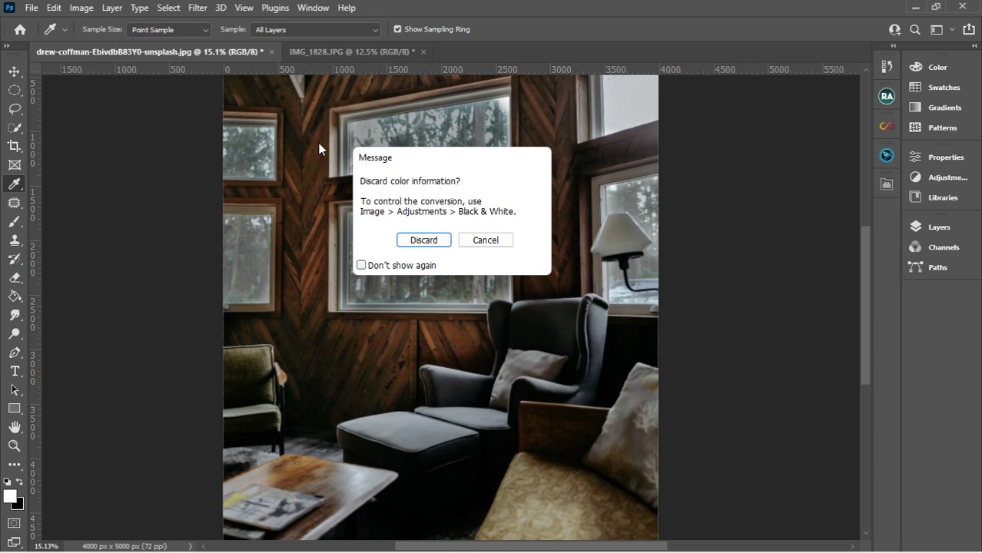
Step: Choose Discard in the colour information prompt
click(433, 241)
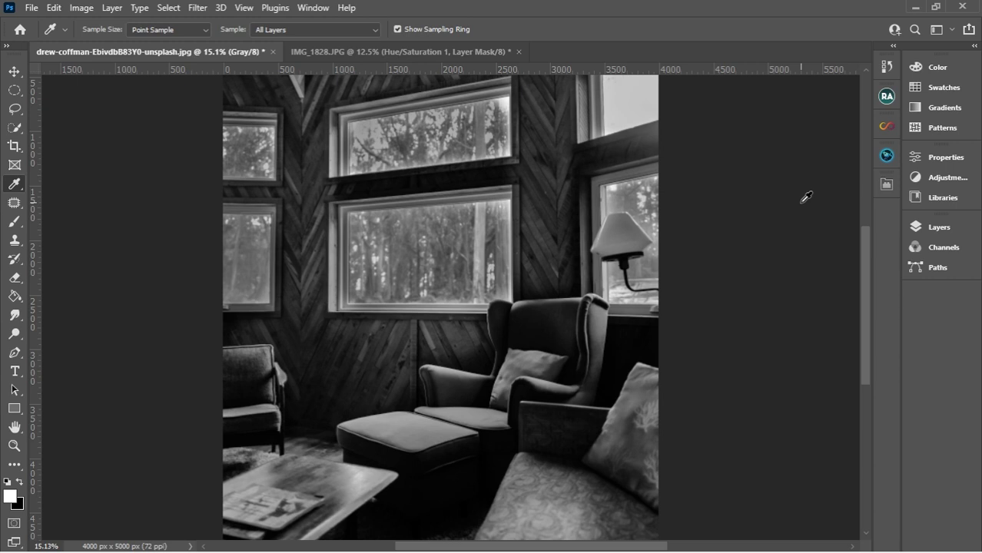
Step: Switch to IMG_1828.JPG, add a Hue/Saturation layer and enable the targeted adjustment hand
click(305, 46)
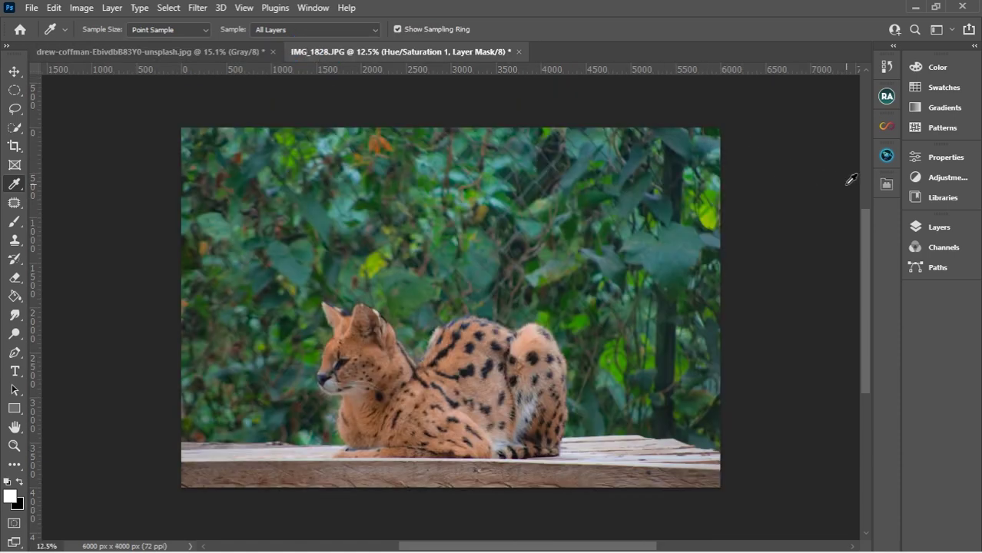
click(928, 179)
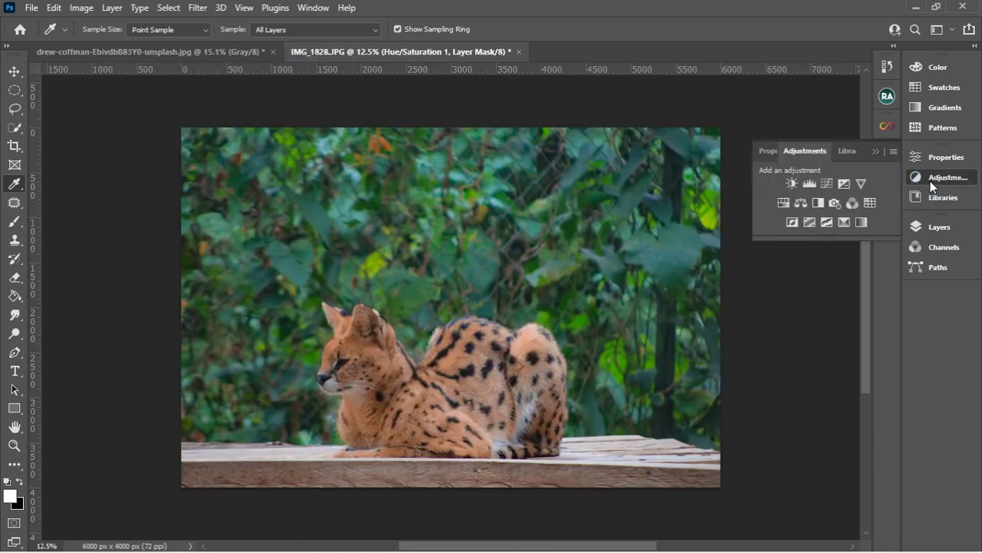
click(783, 203)
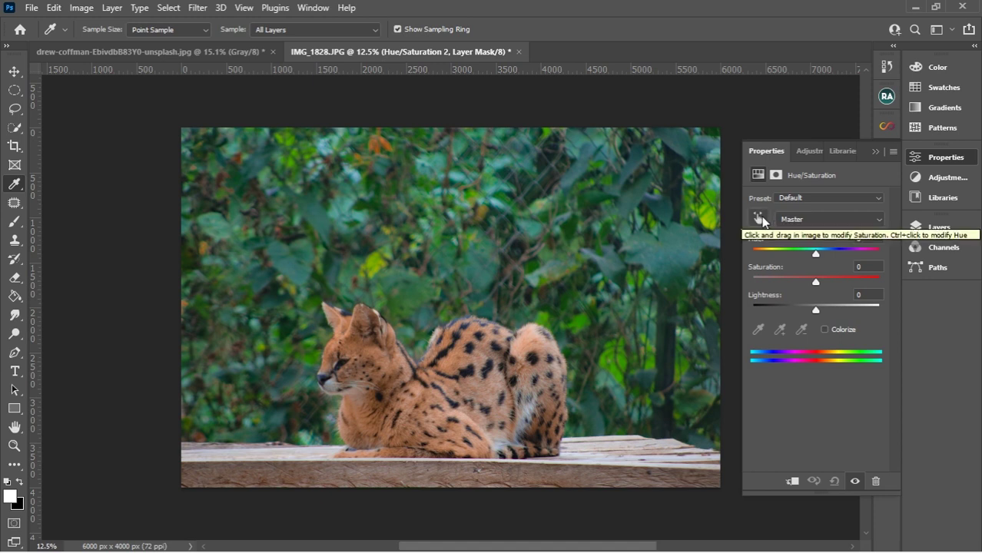
click(759, 219)
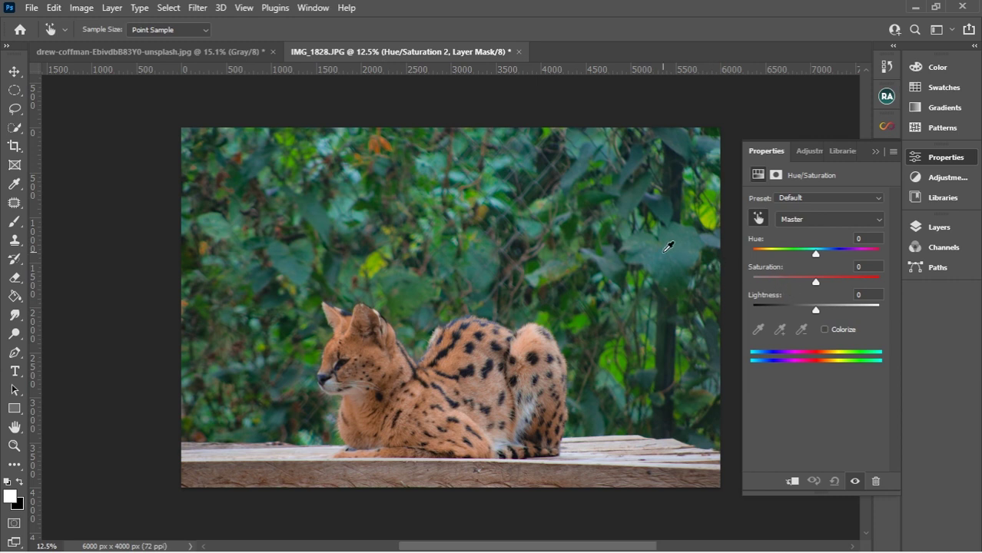
Step: Sample the leaves for Yellows and set Hue -1, Saturation -100, Lightness +33
click(758, 220)
click(708, 219)
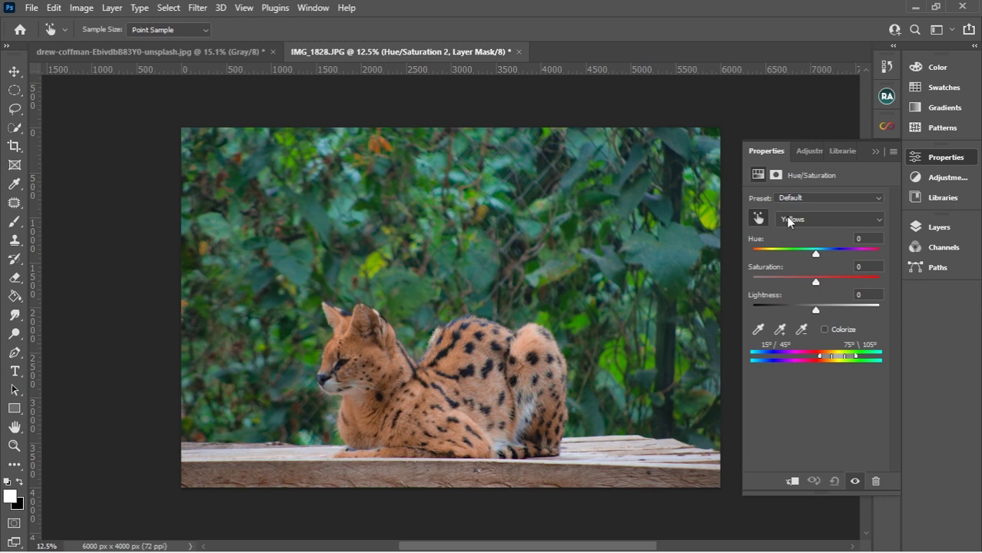
mouse_move(816, 254)
mouse_down()
mouse_move(858, 257)
mouse_move(766, 250)
mouse_move(797, 256)
mouse_move(843, 242)
mouse_move(759, 252)
mouse_move(816, 256)
mouse_up()
drag(815, 282, 535, 269)
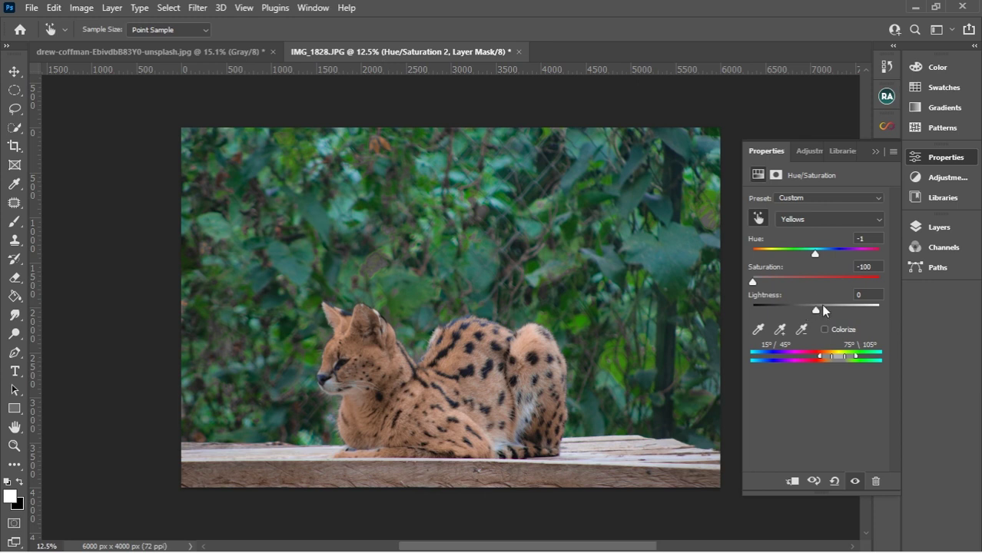
drag(829, 311, 838, 309)
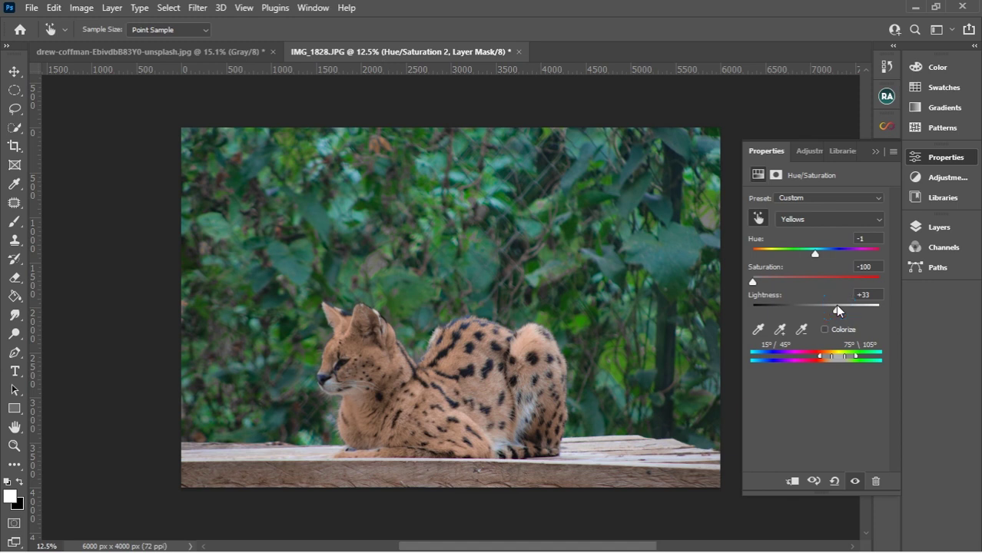
click(680, 247)
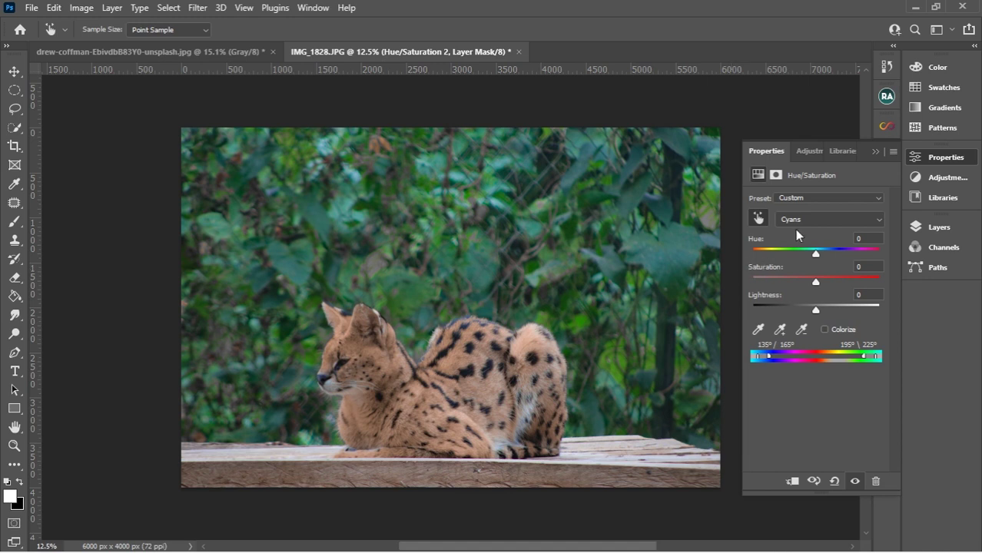
Step: Set Cyans to Saturation -100, Lightness +24, and Greens to Saturation -100, Lightness +16
click(751, 281)
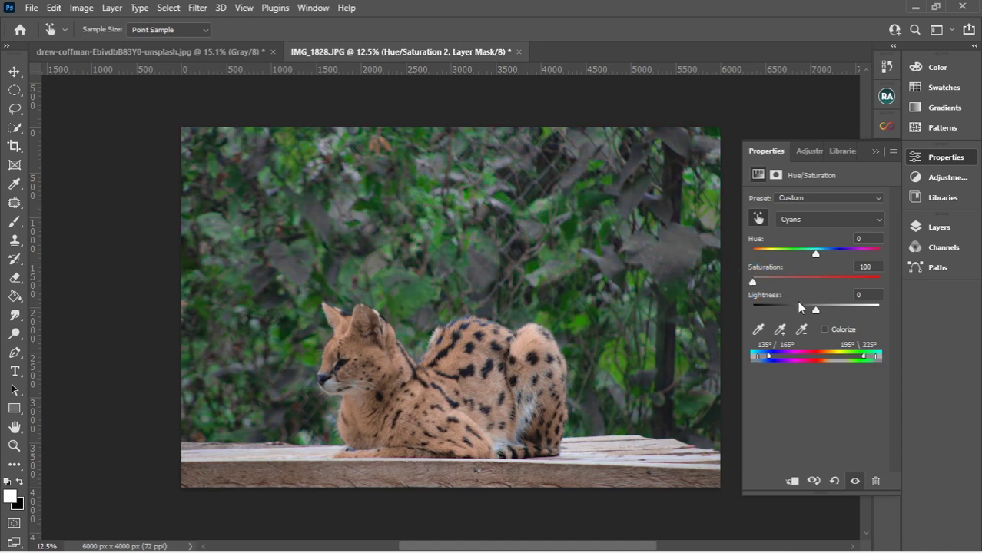
click(831, 306)
click(570, 226)
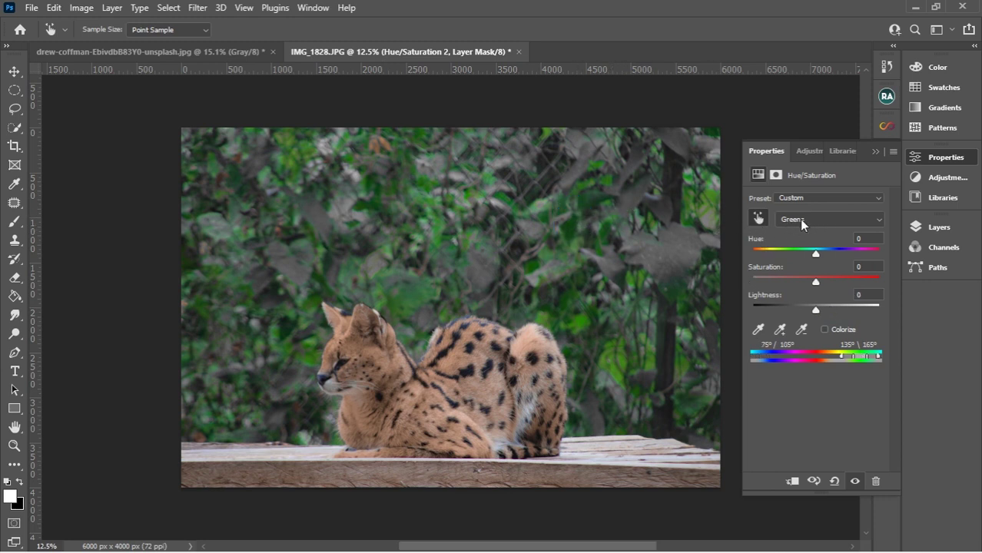
click(751, 283)
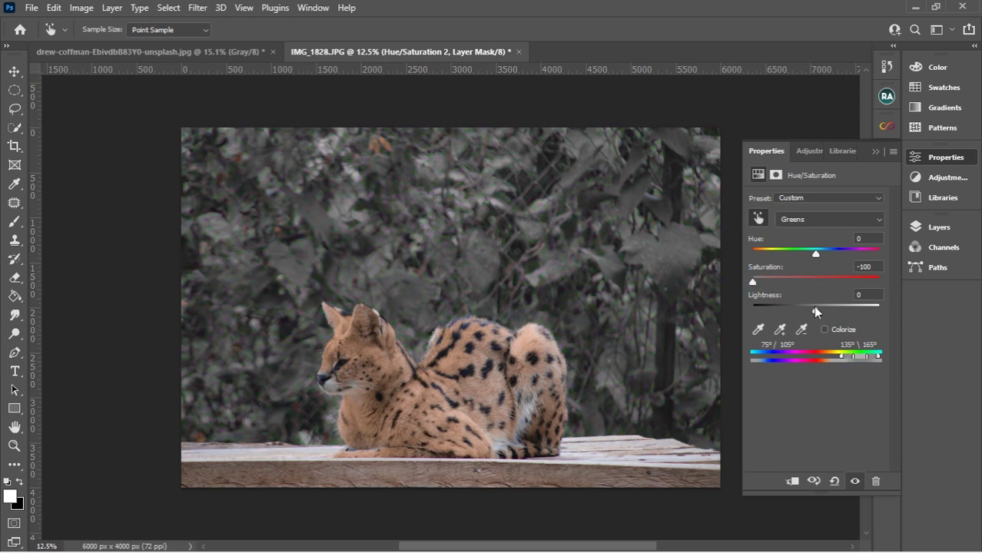
drag(814, 308, 826, 307)
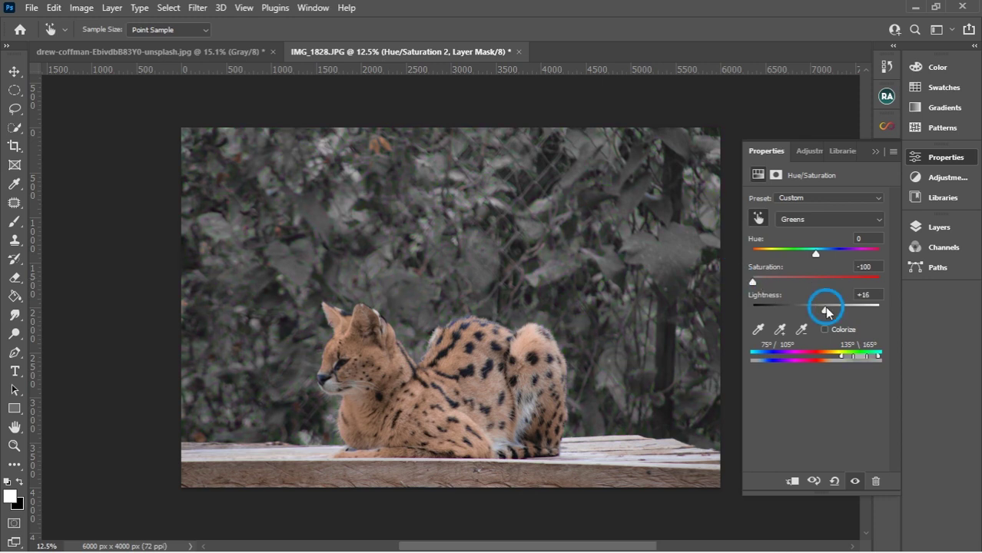
click(876, 151)
Step: Delete the Hue/Saturation 1 adjustment layer and its mask
click(914, 230)
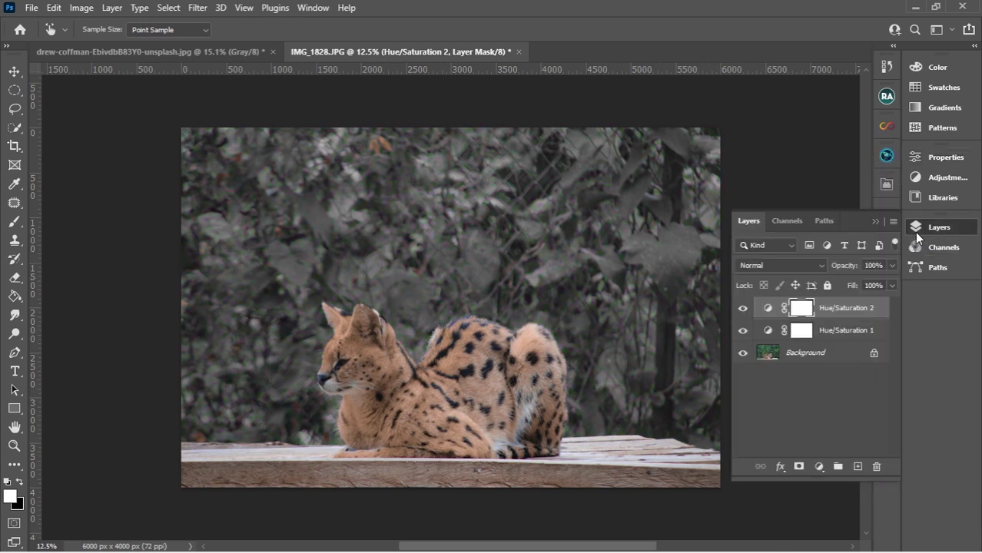
click(820, 330)
key(Delete)
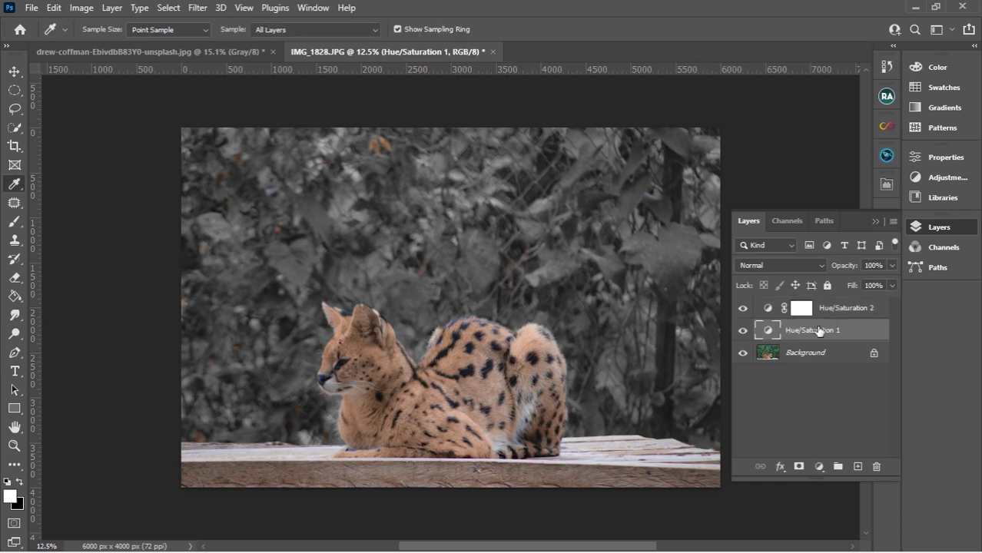
key(Delete)
Step: Toggle Hue/Saturation 2's visibility to compare before and after, leaving it on
click(743, 308)
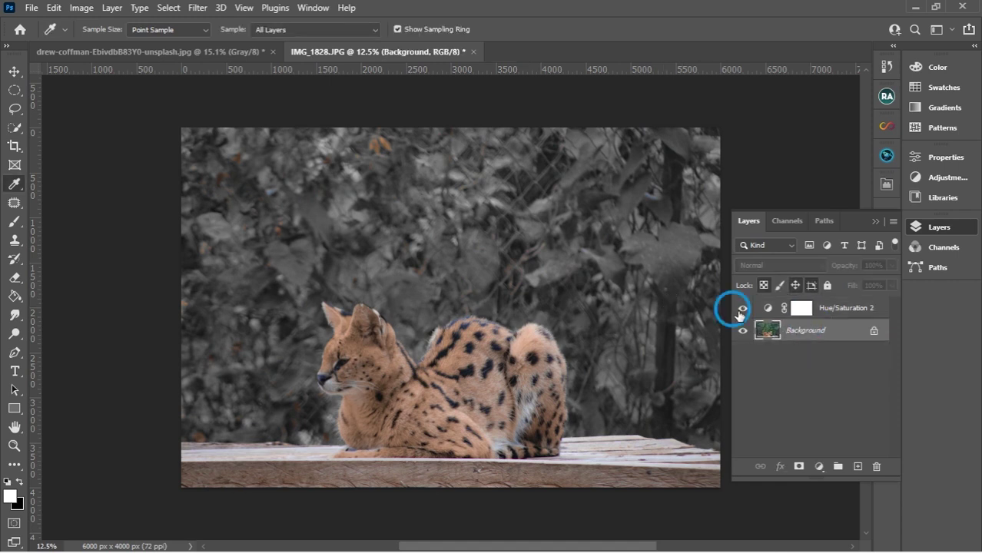
click(742, 308)
click(742, 308)
click(742, 309)
click(742, 308)
click(741, 309)
click(741, 310)
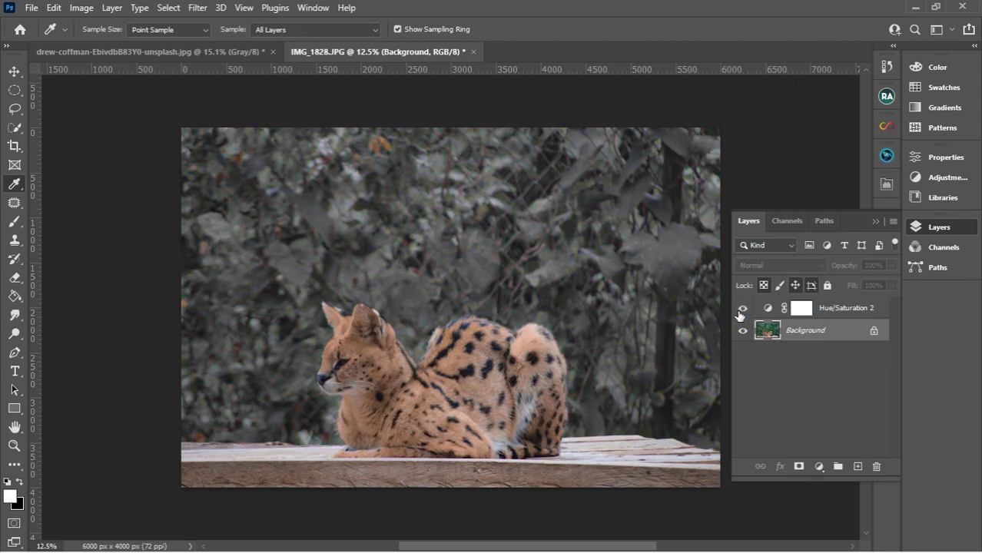